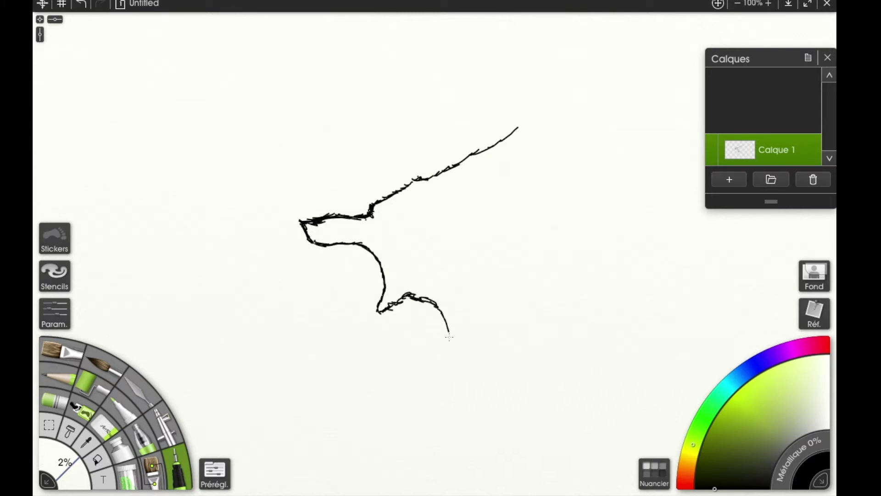
- Sketch the ear's rear edge, the cheek line behind the mouth and the sloping line of the upper back
left_click_drag(462, 210, 526, 123)
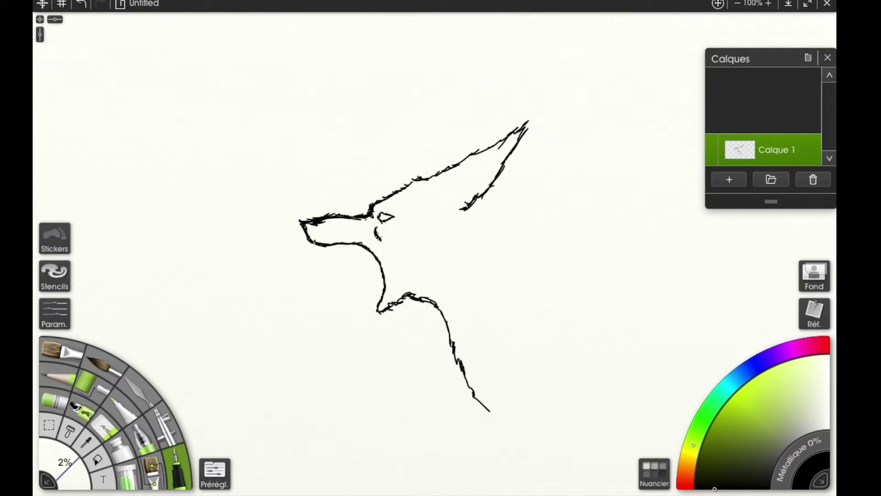
left_click_drag(396, 255, 433, 288)
left_click_drag(427, 275, 444, 285)
mouse_move(473, 209)
left_mouse_down()
mouse_move(527, 240)
mouse_move(597, 321)
left_mouse_up()
- Sketch the neck folds, the rounded shoulder and the contours of the arms below the creature's chest
mouse_move(497, 307)
left_mouse_down()
mouse_move(510, 342)
mouse_move(497, 389)
left_mouse_up()
mouse_move(523, 340)
left_mouse_down()
mouse_move(571, 364)
mouse_move(595, 413)
left_mouse_up()
mouse_move(500, 389)
left_mouse_down()
mouse_move(516, 425)
mouse_move(548, 445)
mouse_move(551, 477)
mouse_move(567, 488)
left_mouse_up()
left_click_drag(598, 418, 633, 494)
left_click_drag(589, 396, 606, 434)
left_click_drag(568, 367, 582, 382)
left_click_drag(587, 387, 599, 418)
left_click_drag(504, 358, 492, 390)
mouse_move(503, 392)
left_mouse_down()
mouse_move(521, 444)
mouse_move(518, 432)
left_mouse_up()
mouse_move(463, 374)
left_mouse_down()
mouse_move(489, 447)
mouse_move(549, 495)
left_mouse_up()
mouse_move(486, 342)
left_mouse_down()
mouse_move(481, 374)
mouse_move(485, 321)
left_mouse_up()
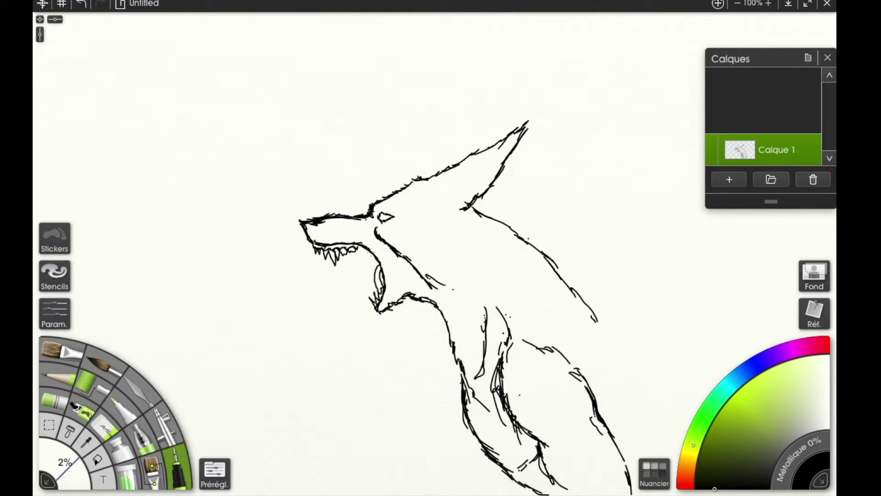
- Draw thin saliva strands hanging from the open mouth and fur strokes across the cheek and neck
left_click_drag(354, 248, 372, 306)
left_click_drag(385, 373, 380, 301)
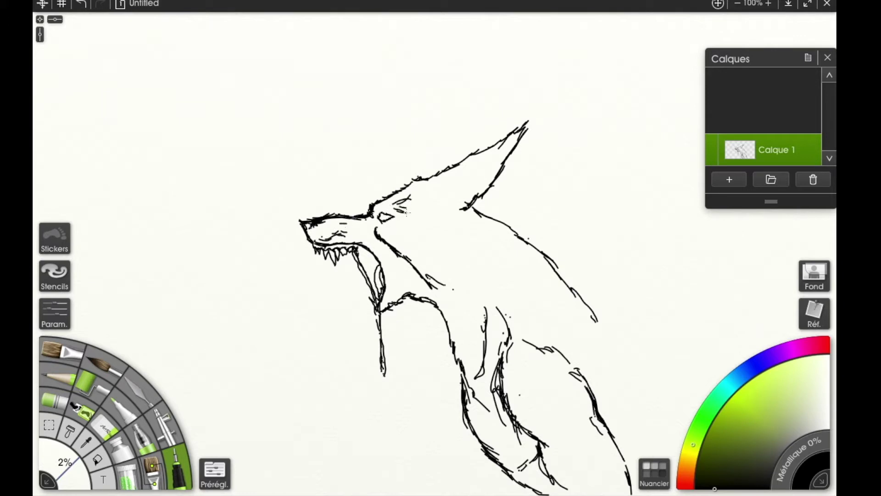
mouse_move(385, 227)
left_mouse_down()
mouse_move(427, 253)
mouse_move(459, 326)
left_mouse_up()
left_click_drag(402, 257, 471, 288)
left_click_drag(436, 248, 466, 271)
left_click_drag(429, 239, 477, 251)
- Add short fur strokes behind the eye and darken the inner base of the ear
left_click_drag(427, 220, 465, 194)
mouse_move(458, 197)
left_mouse_down()
mouse_move(492, 161)
mouse_move(478, 175)
left_mouse_up()
left_click_drag(479, 181, 453, 220)
mouse_move(472, 174)
left_mouse_down()
mouse_move(452, 203)
mouse_move(435, 205)
left_mouse_up()
left_click_drag(433, 185, 419, 198)
- Draw scattered fur strokes over the back of the neck and the upper back
mouse_move(462, 232)
left_mouse_down()
mouse_move(499, 244)
mouse_move(527, 239)
left_mouse_up()
left_click_drag(496, 249, 551, 262)
mouse_move(509, 267)
left_mouse_down()
mouse_move(480, 258)
mouse_move(477, 293)
left_mouse_up()
mouse_move(544, 281)
left_mouse_down()
mouse_move(505, 314)
mouse_move(555, 291)
left_mouse_up()
- Extend the lower back outline to the canvas edge and add fur marks along it with a 3% brush
left_click_drag(588, 318, 624, 351)
left_click_drag(617, 344, 641, 412)
left_click_drag(610, 356, 633, 378)
left_click_drag(608, 380, 618, 402)
left_click_drag(69, 475, 102, 478)
left_click_drag(636, 394, 643, 420)
left_click_drag(641, 412, 657, 458)
left_click(656, 470)
- Add a new layer for colouring, choose a blue hue and enlarge the pen to 9%
left_click(682, 363)
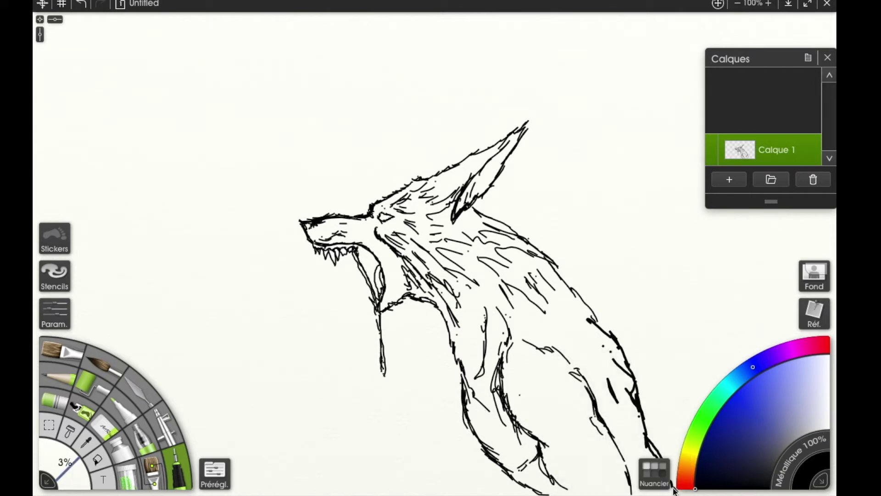
left_click_drag(85, 473, 79, 474)
left_click(729, 180)
key("k")
left_click(176, 468)
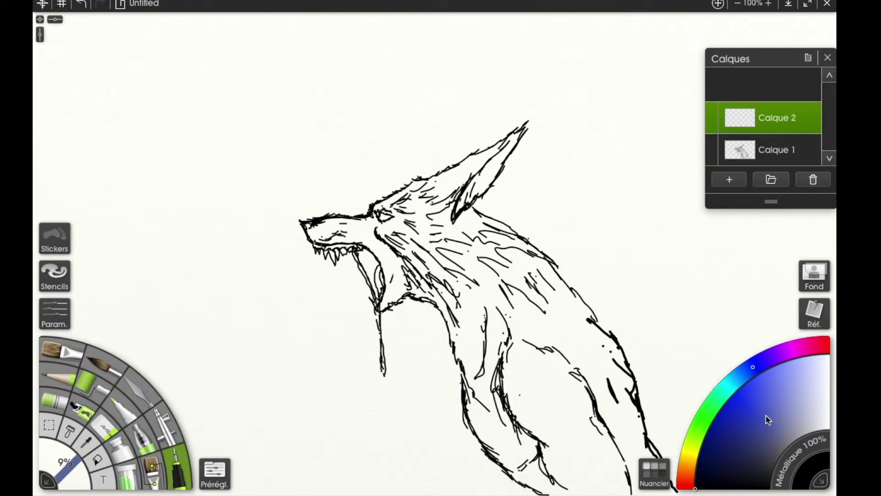
- Set Metallic to 0% and paint dark blue-grey base tones on the jaw, throat, neck fold and ear
left_click(781, 446)
left_click_drag(418, 290, 431, 298)
left_click_drag(820, 438, 776, 482)
mouse_move(419, 288)
left_mouse_down()
mouse_move(435, 301)
mouse_move(410, 266)
mouse_move(437, 298)
mouse_move(482, 397)
mouse_move(545, 435)
mouse_move(590, 425)
mouse_move(561, 458)
mouse_move(569, 487)
mouse_move(509, 460)
mouse_move(535, 436)
left_mouse_up()
left_click_drag(501, 346, 501, 305)
mouse_move(464, 218)
left_mouse_down()
mouse_move(453, 198)
mouse_move(506, 144)
left_mouse_up()
mouse_move(380, 229)
left_mouse_down()
mouse_move(411, 272)
mouse_move(384, 306)
mouse_move(403, 291)
mouse_move(365, 238)
mouse_move(317, 236)
mouse_move(311, 228)
mouse_move(313, 236)
mouse_move(333, 233)
mouse_move(324, 222)
mouse_move(368, 222)
mouse_move(345, 236)
mouse_move(397, 264)
mouse_move(389, 252)
mouse_move(380, 257)
mouse_move(392, 297)
left_mouse_up()
- Paint darker grey tones along the throat, around the shoulder, on the forearm and at the ear's base
left_click(773, 458)
left_click(781, 450)
mouse_move(448, 306)
left_mouse_down()
mouse_move(419, 290)
mouse_move(487, 384)
left_mouse_up()
mouse_move(527, 422)
left_mouse_down()
mouse_move(594, 429)
mouse_move(580, 384)
left_mouse_up()
mouse_move(486, 452)
left_mouse_down()
mouse_move(532, 447)
mouse_move(580, 486)
mouse_move(568, 478)
left_mouse_up()
mouse_move(464, 206)
left_mouse_down()
mouse_move(512, 137)
mouse_move(456, 233)
left_mouse_up()
- Paint lighter grey base strokes across the cheek, neck and back
left_click(788, 442)
mouse_move(391, 234)
left_mouse_down()
mouse_move(420, 263)
mouse_move(429, 225)
mouse_move(422, 194)
mouse_move(489, 158)
mouse_move(445, 183)
mouse_move(501, 232)
mouse_move(443, 253)
mouse_move(486, 289)
mouse_move(528, 280)
mouse_move(613, 363)
left_mouse_up()
left_click(798, 437)
mouse_move(381, 232)
left_mouse_down()
mouse_move(403, 228)
mouse_move(415, 207)
mouse_move(450, 192)
mouse_move(427, 212)
mouse_move(443, 227)
mouse_move(475, 220)
mouse_move(432, 235)
left_mouse_up()
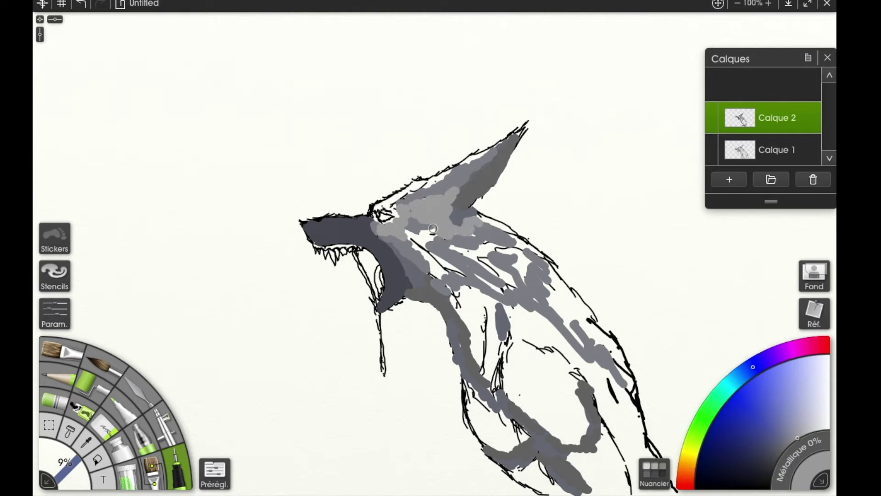
- Colour the eye bright yellow and surround it with near-black, reducing the brush size to 4%
left_click(691, 451)
left_click(743, 394)
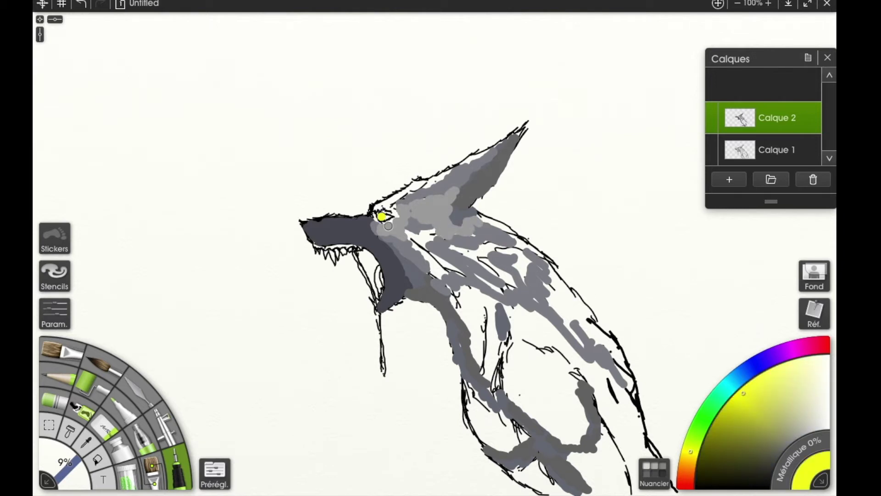
left_click(709, 478)
left_click_drag(76, 464, 70, 457)
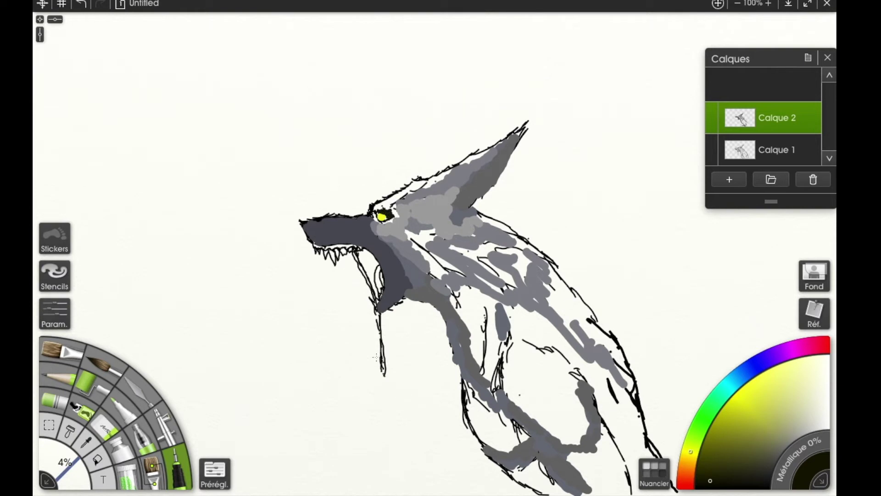
- Move Calque 2 below Calque 1 and paint near-black shadows along the cheek, throat, arms and ear base
left_click_drag(798, 103, 802, 180)
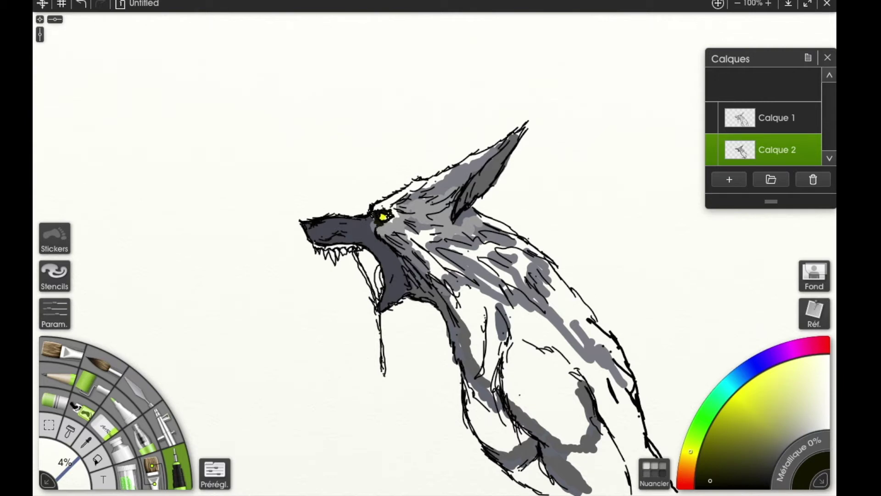
mouse_move(412, 240)
left_mouse_down()
mouse_move(426, 262)
mouse_move(390, 230)
mouse_move(440, 303)
left_mouse_up()
left_click_drag(414, 290, 434, 303)
left_click_drag(436, 310, 482, 448)
mouse_move(462, 415)
left_mouse_down()
mouse_move(498, 457)
mouse_move(537, 459)
mouse_move(553, 440)
mouse_move(592, 429)
mouse_move(606, 409)
mouse_move(562, 361)
mouse_move(532, 342)
mouse_move(505, 403)
mouse_move(571, 490)
left_mouse_up()
mouse_move(601, 426)
left_mouse_down()
mouse_move(637, 472)
mouse_move(639, 495)
left_mouse_up()
left_click_drag(465, 177, 454, 217)
- Paint pale warm-grey highlights on the forehead and ear, cheek, throat and lower shoulder
left_click(798, 429)
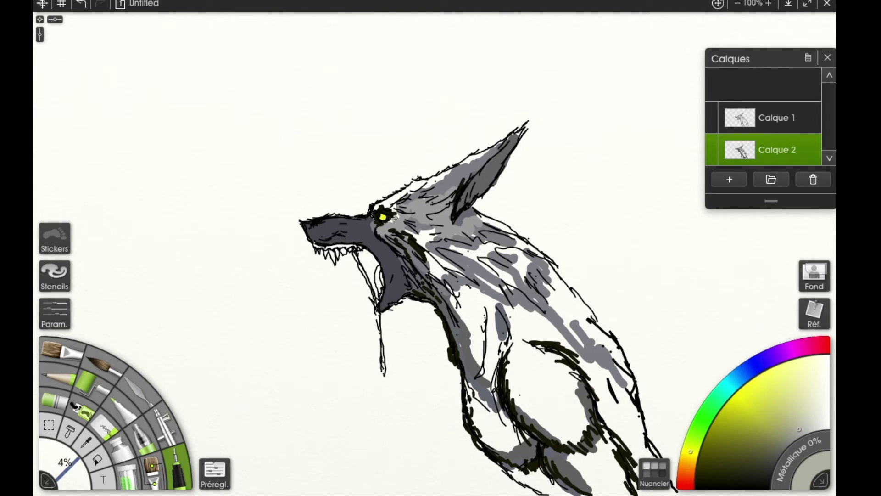
left_click_drag(397, 201, 492, 151)
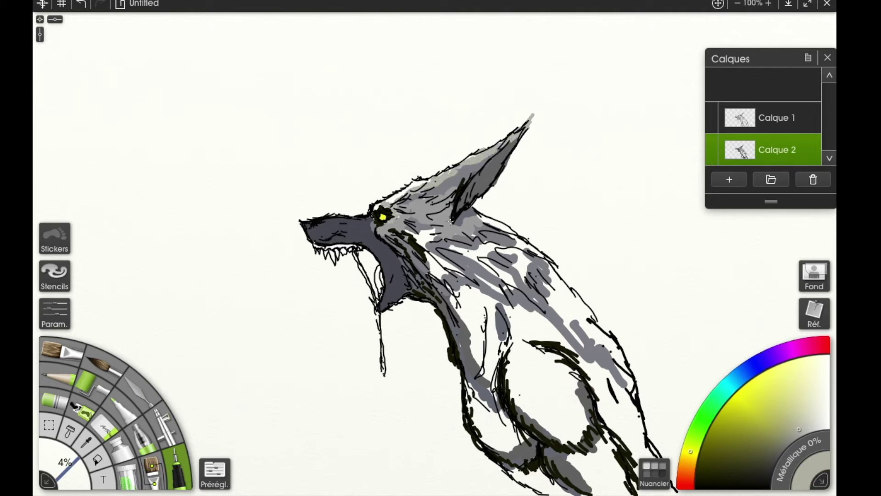
mouse_move(392, 229)
left_mouse_down()
mouse_move(418, 241)
mouse_move(437, 230)
left_mouse_up()
left_click_drag(460, 284, 473, 329)
mouse_move(508, 362)
left_mouse_down()
mouse_move(514, 394)
mouse_move(569, 443)
mouse_move(592, 416)
left_mouse_up()
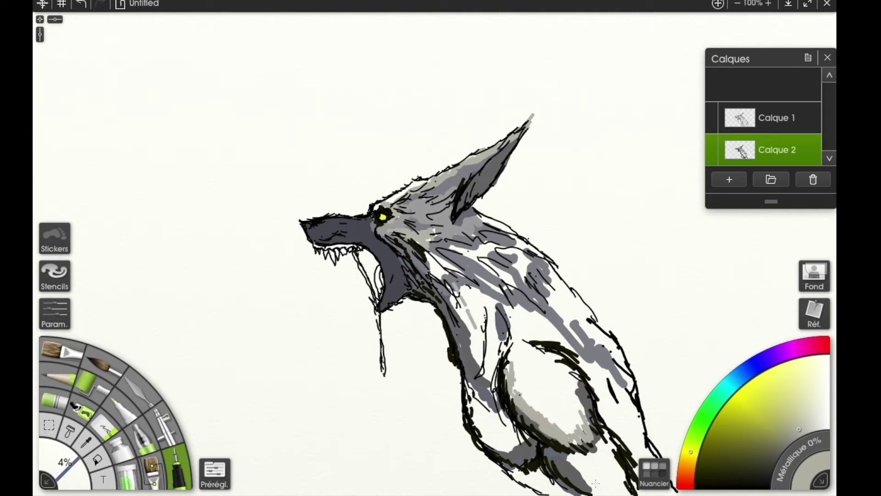
- Thicken the shoulder contour on Calque 1 with black fur strokes
left_click(775, 119)
left_click(703, 489)
left_click_drag(563, 450, 596, 418)
mouse_move(571, 408)
left_mouse_down()
mouse_move(599, 369)
mouse_move(550, 354)
left_mouse_up()
mouse_move(501, 367)
left_mouse_down()
mouse_move(493, 394)
mouse_move(537, 427)
left_mouse_up()
mouse_move(536, 422)
left_mouse_down()
mouse_move(566, 448)
mouse_move(562, 482)
left_mouse_up()
- Reinforce the outlines of the arms, throat and chest with black strokes
left_click_drag(563, 481, 599, 494)
left_click_drag(601, 431, 631, 459)
left_click_drag(629, 459, 650, 494)
left_click_drag(465, 402, 521, 468)
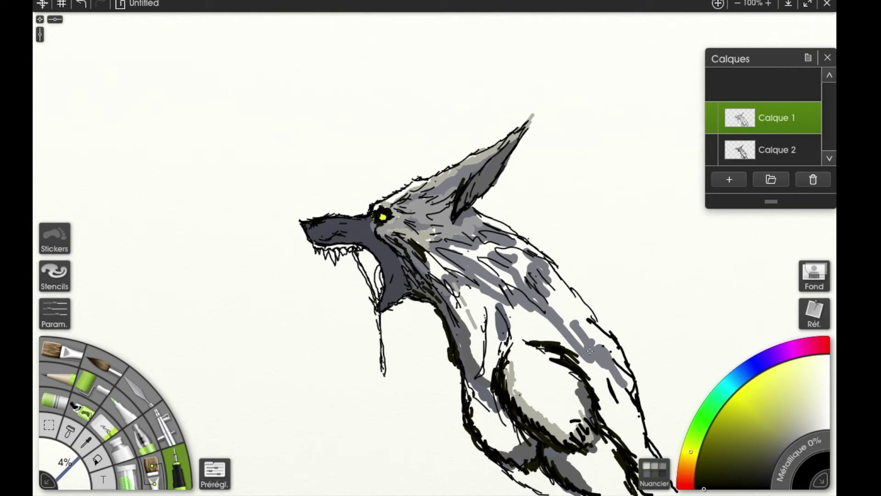
mouse_move(406, 293)
left_mouse_down()
mouse_move(443, 324)
mouse_move(453, 346)
left_mouse_up()
left_click_drag(448, 340, 467, 398)
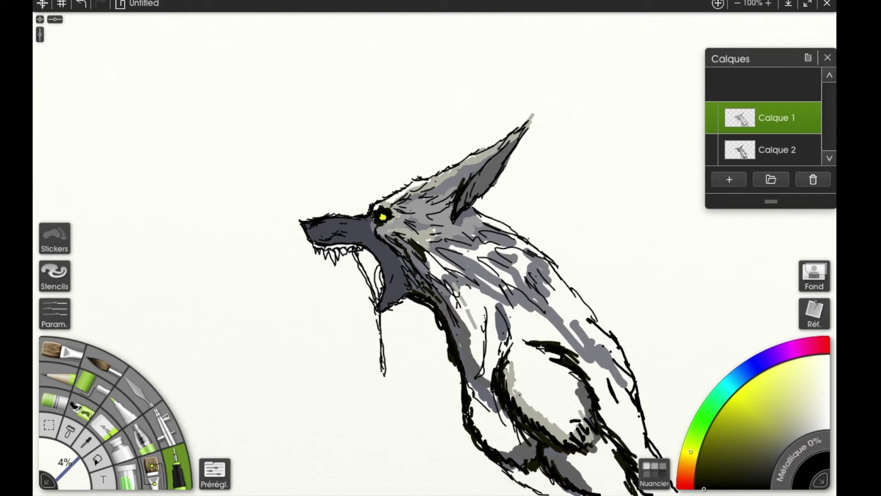
left_click_drag(501, 465, 546, 494)
- Shade the shoulder and the front arm with mid-grey strokes, switching to Calque 2 for the colouring
left_click(783, 450)
left_click_drag(550, 386, 574, 418)
mouse_move(560, 423)
left_mouse_down()
mouse_move(572, 430)
mouse_move(547, 422)
mouse_move(519, 433)
left_mouse_up()
left_click(730, 156)
left_click_drag(518, 385, 517, 415)
left_click_drag(505, 361, 516, 391)
left_click_drag(516, 381, 558, 423)
mouse_move(482, 413)
left_mouse_down()
mouse_move(468, 388)
mouse_move(505, 448)
mouse_move(537, 452)
mouse_move(491, 433)
mouse_move(487, 303)
mouse_move(494, 367)
left_mouse_up()
- Shade the neck fold and the edges of the shoulder with a darker olive grey
left_click(788, 444)
left_click(781, 446)
left_click_drag(519, 314, 527, 316)
left_click_drag(500, 335, 494, 360)
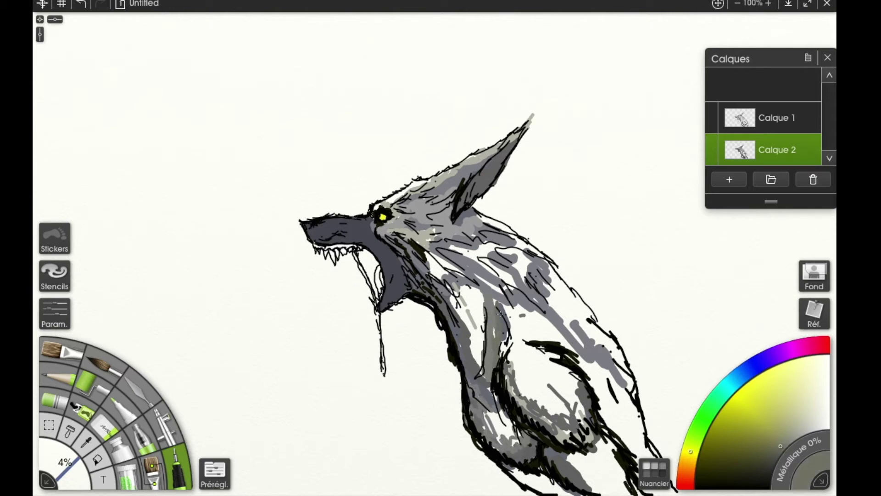
mouse_move(493, 298)
left_mouse_down()
mouse_move(507, 367)
mouse_move(548, 406)
left_mouse_up()
mouse_move(576, 411)
left_mouse_down()
mouse_move(587, 426)
mouse_move(576, 363)
left_mouse_up()
- Fill the front arm, throat, cheek and neck with lighter grey strokes
left_click(796, 438)
mouse_move(509, 443)
left_mouse_down()
mouse_move(479, 406)
mouse_move(482, 280)
mouse_move(477, 335)
left_mouse_up()
mouse_move(461, 278)
left_mouse_down()
mouse_move(415, 241)
mouse_move(409, 221)
left_mouse_up()
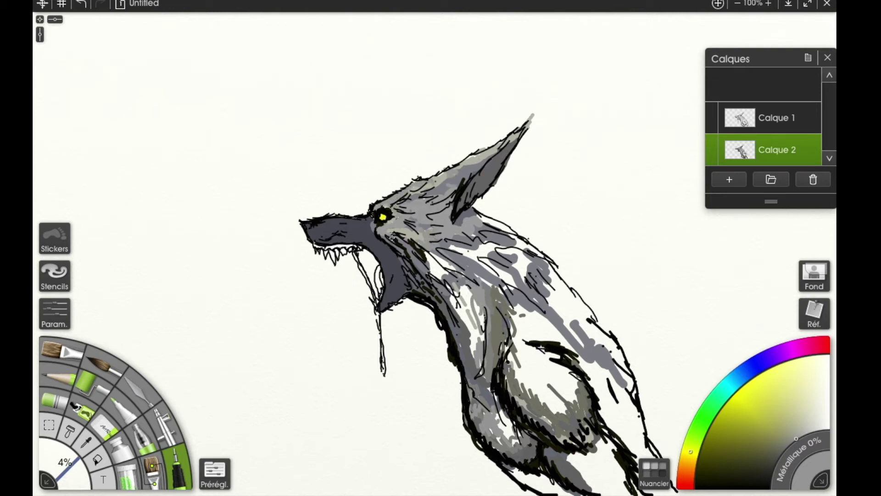
left_click_drag(484, 269, 445, 244)
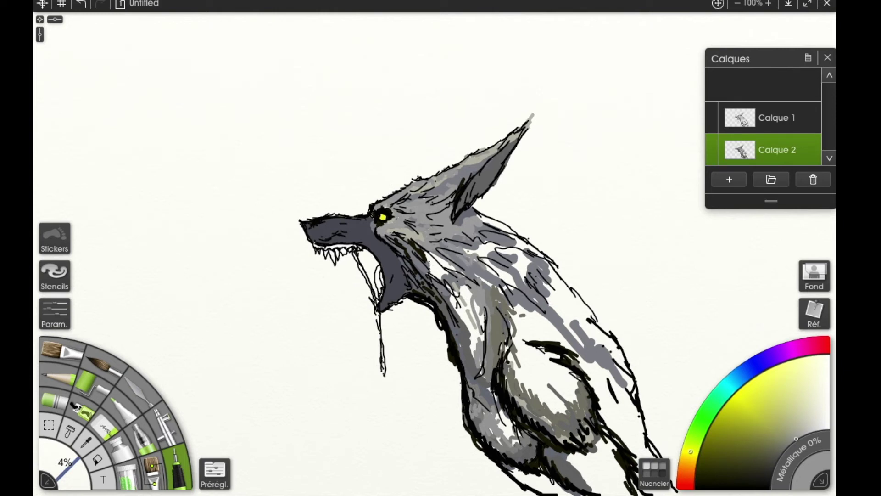
mouse_move(436, 275)
left_mouse_down()
mouse_move(427, 254)
mouse_move(482, 353)
left_mouse_up()
- Fill the remaining white gaps on the throat, chest and back of the neck with medium grey
left_click(792, 442)
left_click_drag(457, 321, 473, 362)
left_click_drag(455, 287, 483, 323)
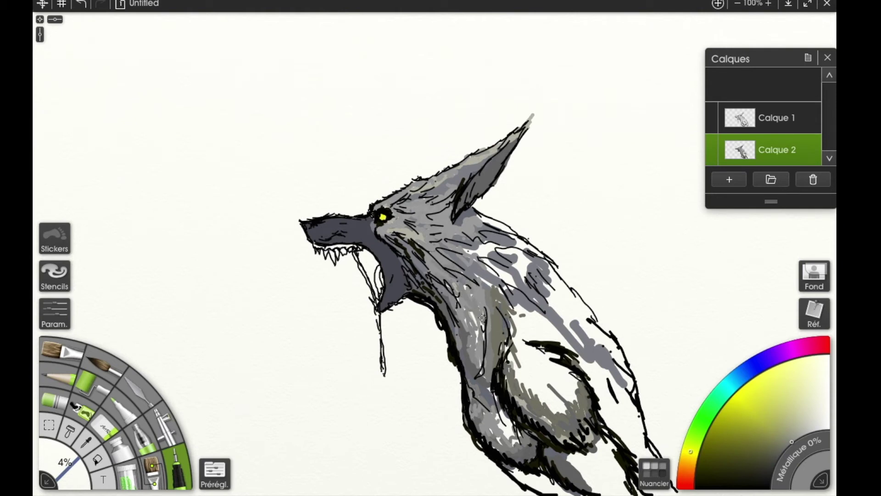
mouse_move(466, 243)
left_mouse_down()
mouse_move(484, 262)
mouse_move(500, 241)
left_mouse_up()
mouse_move(482, 225)
left_mouse_down()
mouse_move(492, 220)
mouse_move(509, 252)
mouse_move(480, 262)
mouse_move(480, 250)
left_mouse_up()
mouse_move(502, 413)
left_mouse_down()
mouse_move(504, 432)
mouse_move(510, 421)
mouse_move(495, 441)
mouse_move(478, 350)
mouse_move(482, 302)
left_mouse_up()
- Paint the upper back and the top of the shoulder with a light grey
left_click(800, 436)
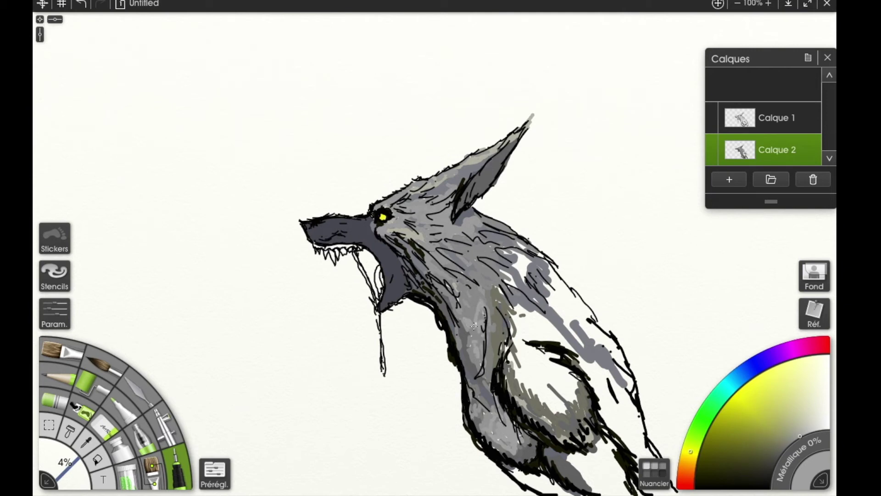
mouse_move(532, 250)
left_mouse_down()
mouse_move(630, 363)
mouse_move(651, 452)
mouse_move(675, 491)
mouse_move(617, 354)
mouse_move(532, 252)
mouse_move(509, 271)
mouse_move(507, 294)
mouse_move(498, 257)
mouse_move(465, 227)
left_mouse_up()
mouse_move(532, 338)
left_mouse_down()
mouse_move(523, 390)
mouse_move(556, 408)
mouse_move(574, 388)
mouse_move(555, 357)
mouse_move(518, 363)
mouse_move(517, 321)
mouse_move(532, 364)
mouse_move(546, 366)
mouse_move(533, 396)
mouse_move(569, 390)
mouse_move(553, 383)
left_mouse_up()
- Brighten the shoulder, lower back and rear arm with a paler grey
left_click(809, 432)
mouse_move(541, 367)
left_mouse_down()
mouse_move(553, 367)
mouse_move(544, 399)
left_mouse_up()
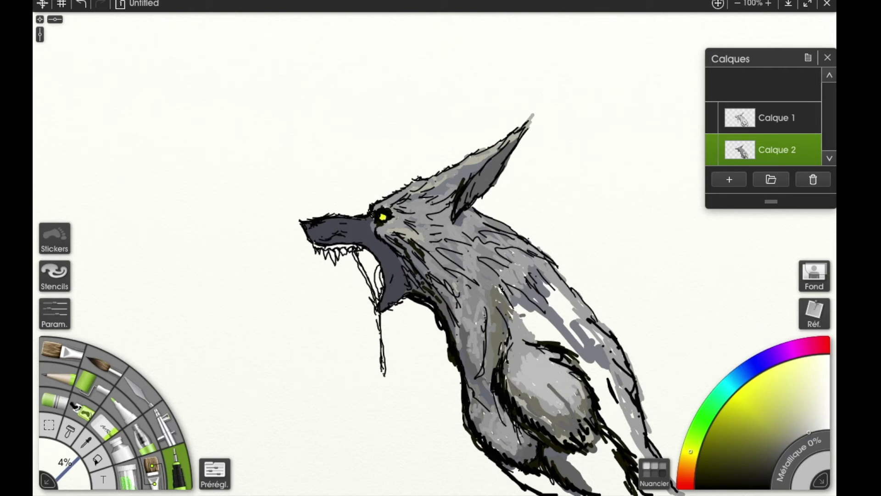
mouse_move(545, 262)
left_mouse_down()
mouse_move(597, 316)
mouse_move(579, 326)
mouse_move(532, 321)
mouse_move(595, 368)
mouse_move(611, 454)
mouse_move(624, 477)
mouse_move(597, 427)
mouse_move(580, 456)
left_mouse_up()
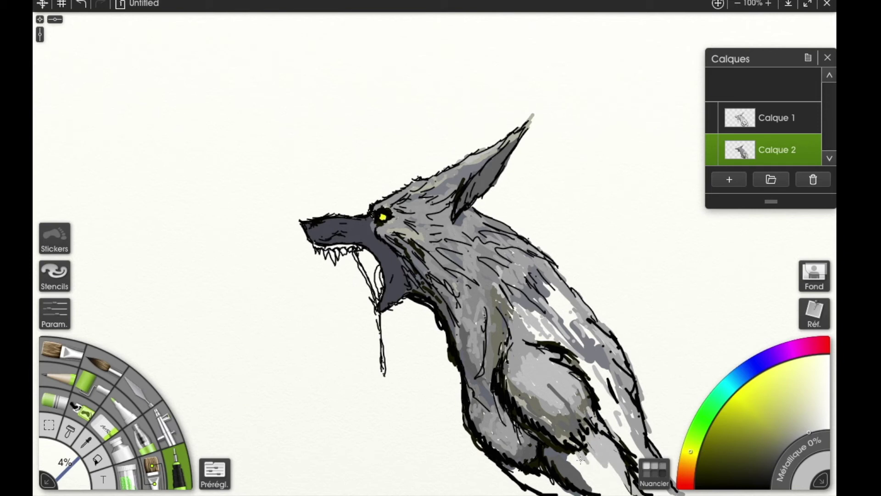
- Shade both arms near the canvas's lower edge with medium grey tones
left_click(797, 436)
mouse_move(577, 458)
left_mouse_down()
mouse_move(611, 472)
mouse_move(577, 461)
left_mouse_up()
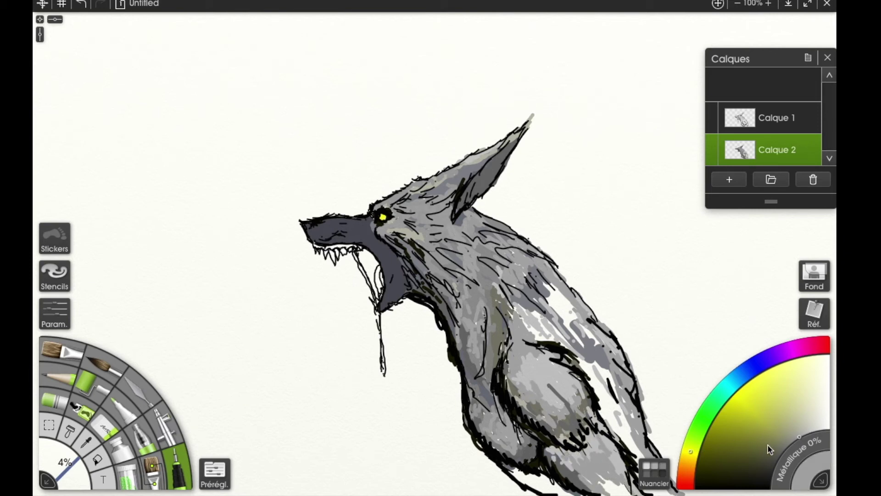
left_click(794, 439)
left_click_drag(601, 466, 633, 493)
mouse_move(539, 493)
left_mouse_down()
mouse_move(548, 460)
mouse_move(502, 466)
left_mouse_up()
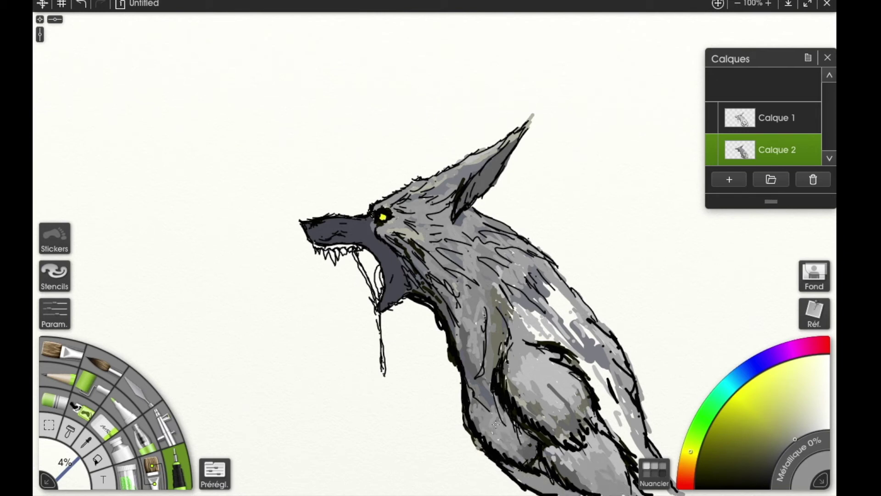
- Fill the white patches behind the shoulder and down the lower back with grey
mouse_move(516, 305)
left_mouse_down()
mouse_move(548, 336)
mouse_move(539, 342)
mouse_move(579, 359)
mouse_move(526, 286)
mouse_move(547, 286)
mouse_move(574, 310)
left_mouse_up()
left_click_drag(537, 279, 553, 291)
mouse_move(560, 308)
left_mouse_down()
mouse_move(574, 331)
mouse_move(554, 307)
mouse_move(598, 347)
mouse_move(590, 366)
mouse_move(597, 406)
mouse_move(634, 448)
mouse_move(659, 493)
left_mouse_up()
left_click_drag(641, 454, 662, 484)
left_click_drag(592, 373, 622, 413)
- Paint darker grey fur strokes along the lower back behind the shoulder
left_click(776, 459)
left_click_drag(581, 349, 596, 373)
left_click_drag(607, 390, 612, 408)
left_click_drag(575, 345, 585, 364)
left_click_drag(590, 377, 615, 416)
left_click_drag(615, 420, 634, 434)
left_click_drag(615, 380, 638, 422)
left_click_drag(576, 315, 587, 321)
- Add darker grey fur strokes above and across the shoulder and on the front arm
mouse_move(532, 303)
left_mouse_down()
mouse_move(579, 321)
mouse_move(514, 326)
left_mouse_up()
mouse_move(509, 310)
left_mouse_down()
mouse_move(558, 338)
mouse_move(569, 376)
left_mouse_up()
mouse_move(579, 411)
left_mouse_down()
mouse_move(582, 423)
mouse_move(551, 418)
left_mouse_up()
mouse_move(556, 423)
left_mouse_down()
mouse_move(547, 409)
mouse_move(541, 454)
left_mouse_up()
left_click_drag(530, 446, 507, 457)
- Colour the teeth pale cream, working at 300% zoom
mouse_move(777, 459)
left_mouse_down()
mouse_move(767, 437)
mouse_move(812, 366)
left_mouse_up()
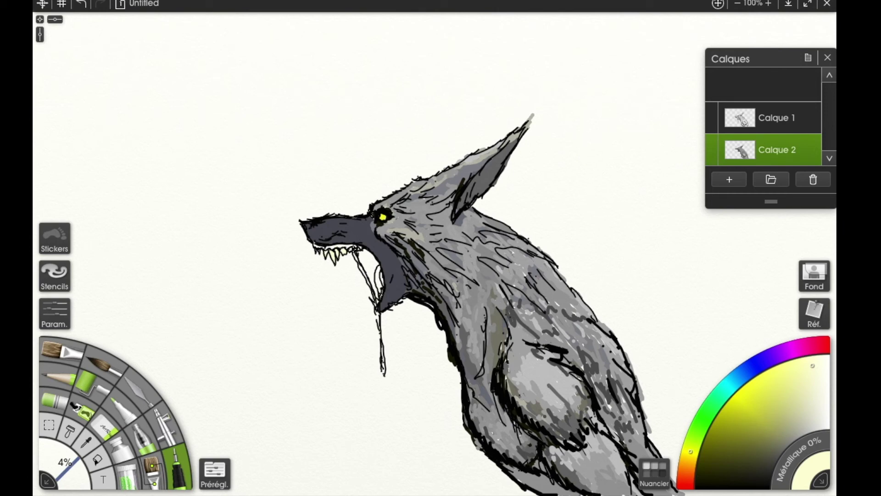
key("ctrl+equal")
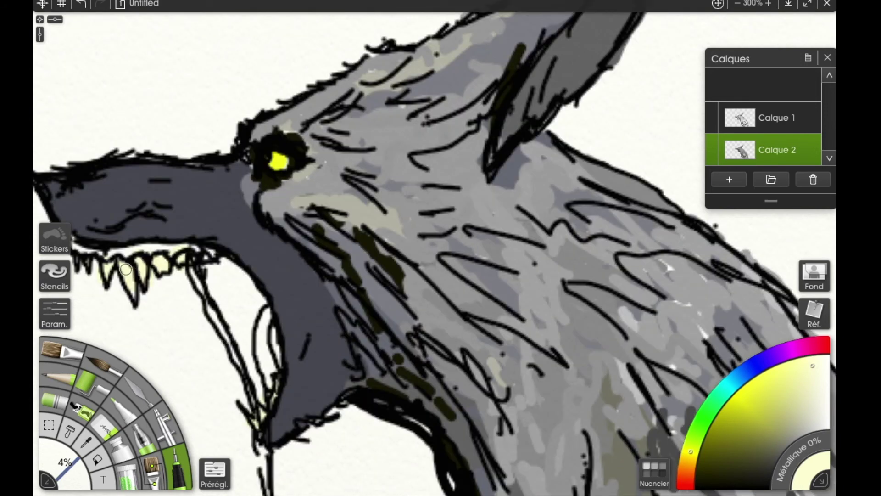
- Paint the upper gums and the inside of the lower jaw pinkish red, undoing one stray stroke
left_click(826, 348)
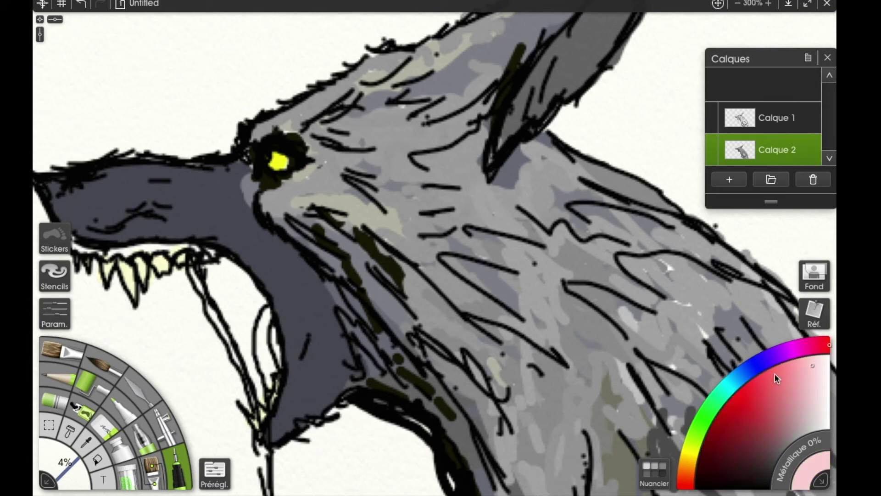
left_click(780, 369)
left_click_drag(89, 240, 277, 242)
mouse_move(333, 321)
left_mouse_down()
mouse_move(345, 357)
mouse_move(328, 318)
left_mouse_up()
left_click(82, 4)
left_click_drag(776, 368, 789, 366)
left_click_drag(325, 315, 330, 386)
- Pick a bright yellow again and touch up the eye
left_click(701, 459)
left_click_drag(750, 400, 750, 396)
mouse_move(690, 454)
left_mouse_down()
mouse_move(695, 443)
mouse_move(691, 451)
left_mouse_up()
left_click_drag(353, 152, 336, 160)
- Sketch the far ear's outline behind the near ear in thin black strokes on layer Calque 1, with the brush size at 1%
left_click(708, 488)
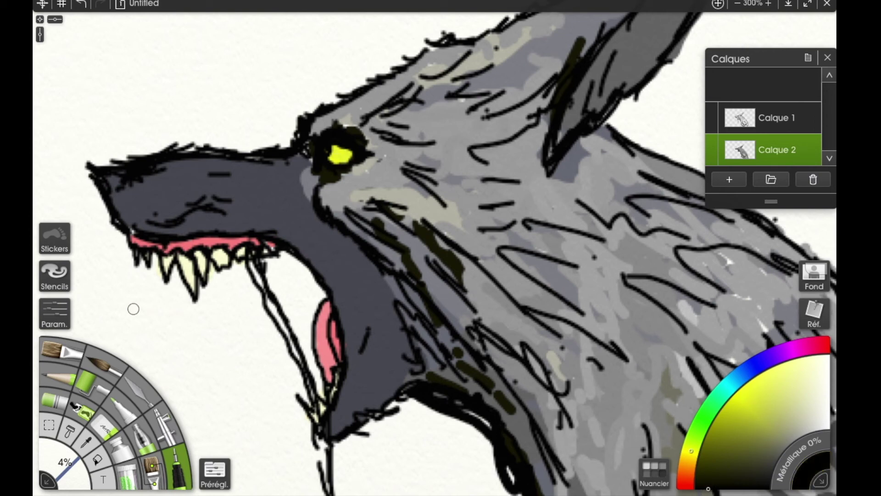
left_click_drag(83, 460, 62, 473)
key("ctrl+0")
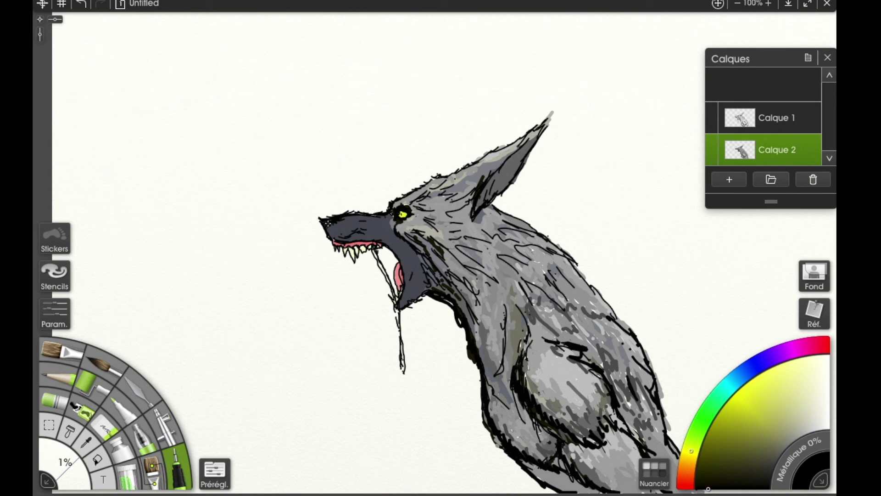
left_click(755, 118)
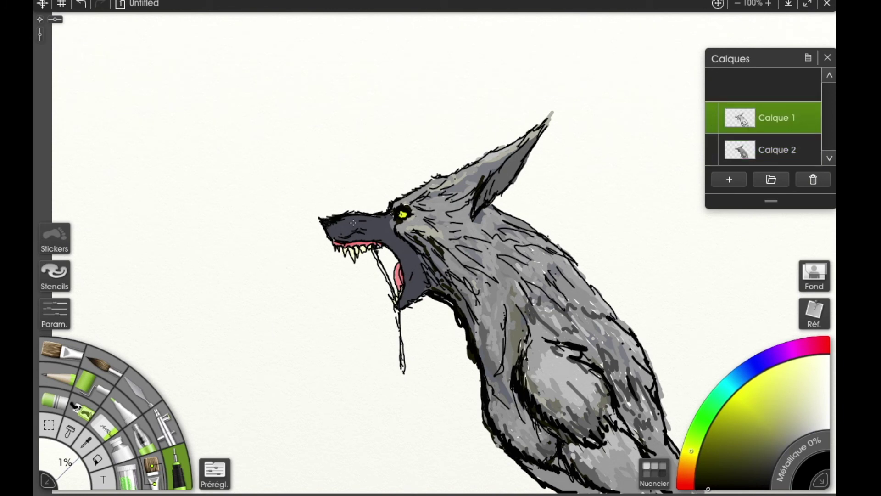
left_click_drag(475, 158, 502, 142)
left_click(695, 489)
left_click_drag(468, 165, 514, 134)
- Set the brush size to 2% and darken the far ear with thicker black strokes
left_click(67, 463)
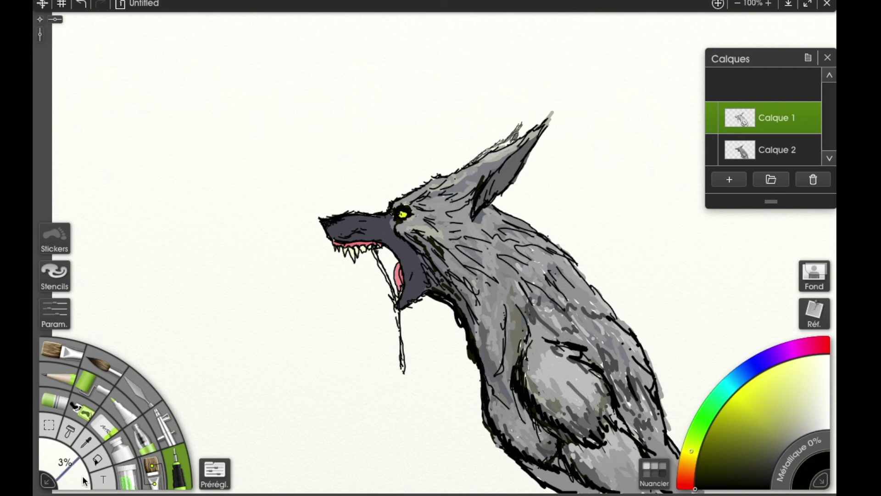
type("2")
key("Return")
left_click_drag(493, 154, 521, 130)
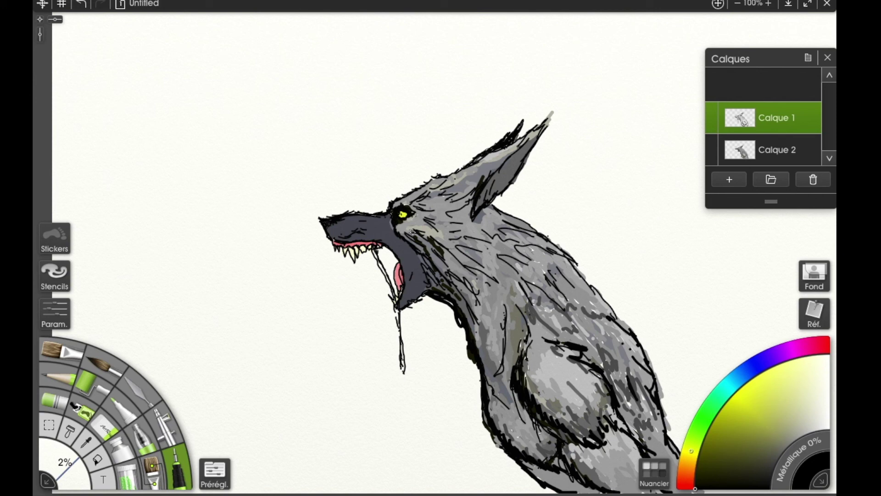
- Pick a deep saturated blue and flood-fill the empty background around the werewolf on layer Calque 1
left_click(760, 362)
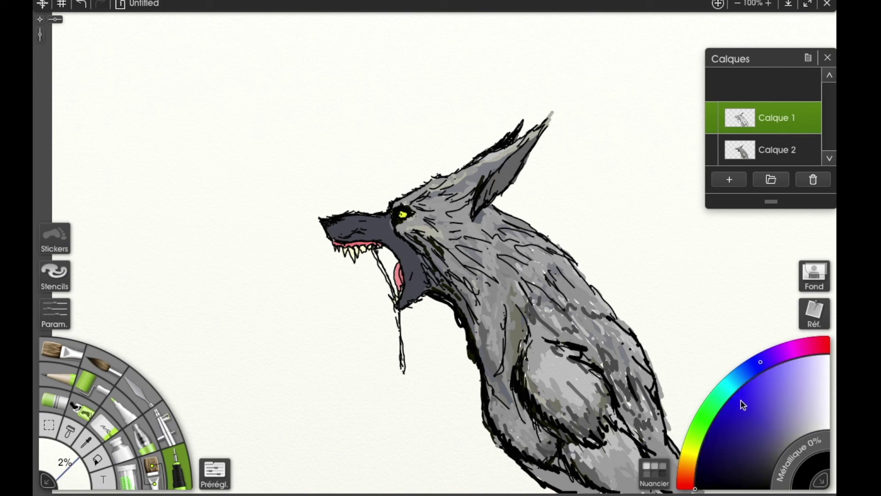
left_click(739, 405)
left_click(97, 459)
left_click(426, 427)
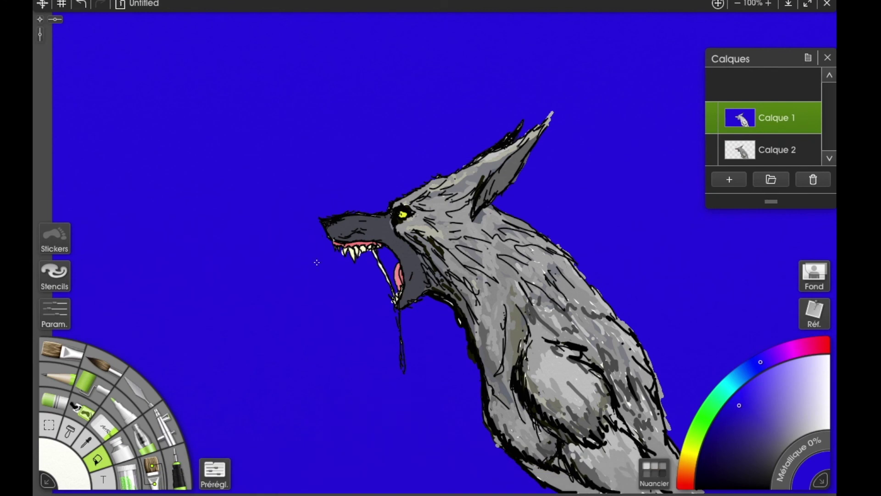